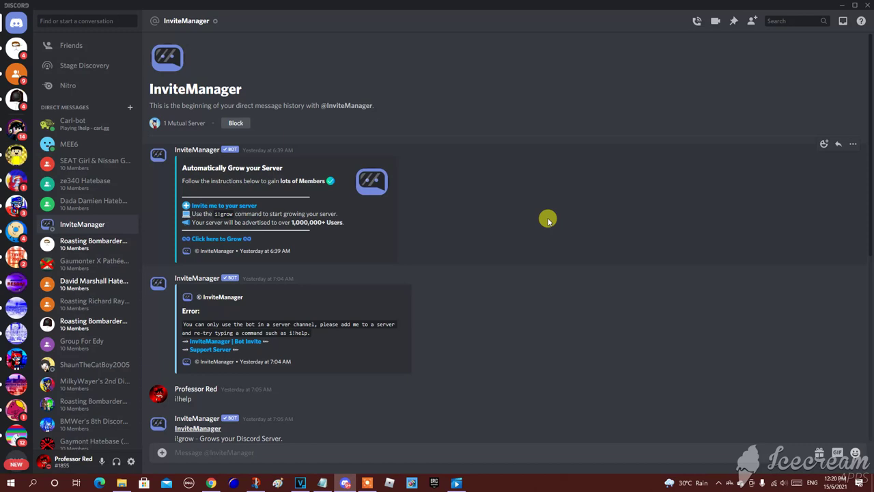
pyautogui.scroll(-3, 548, 220)
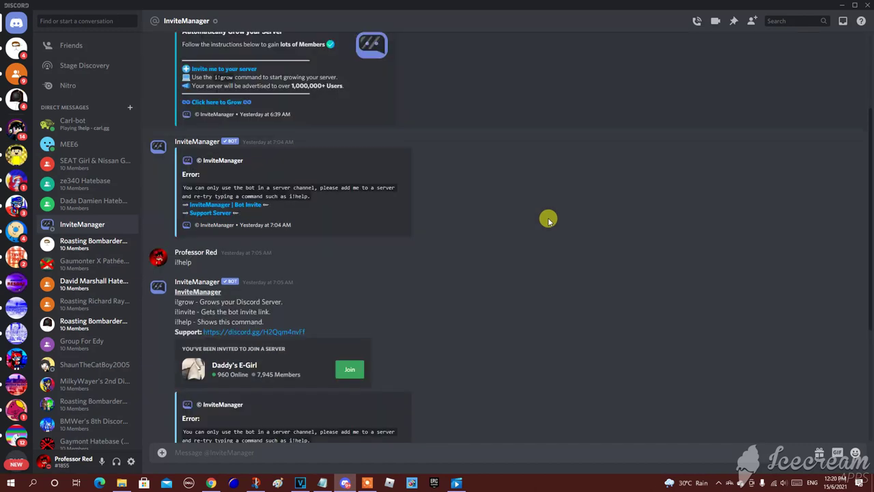
pyautogui.scroll(-2, 548, 220)
pyautogui.scroll(-1, 549, 220)
pyautogui.scroll(-1, 549, 220)
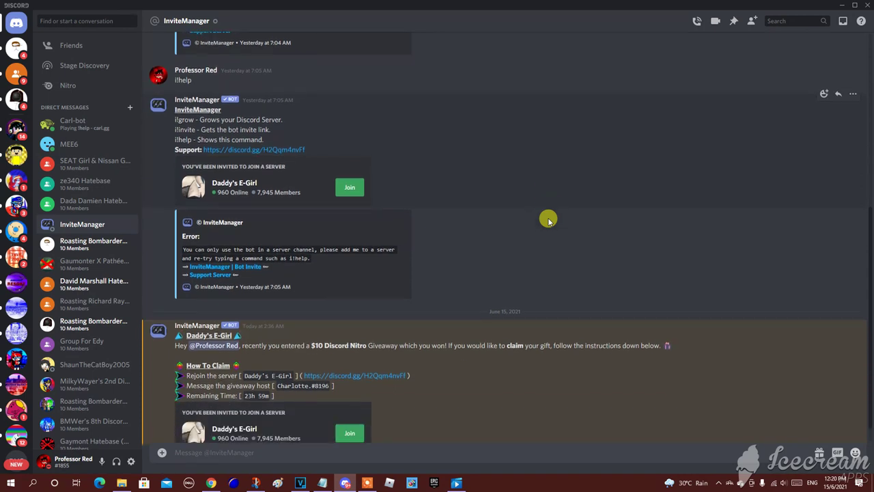
pyautogui.scroll(-1, 549, 220)
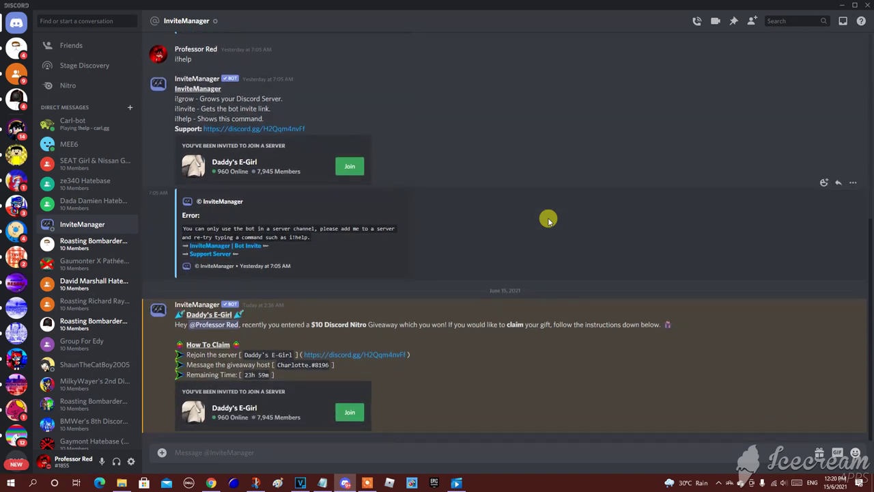